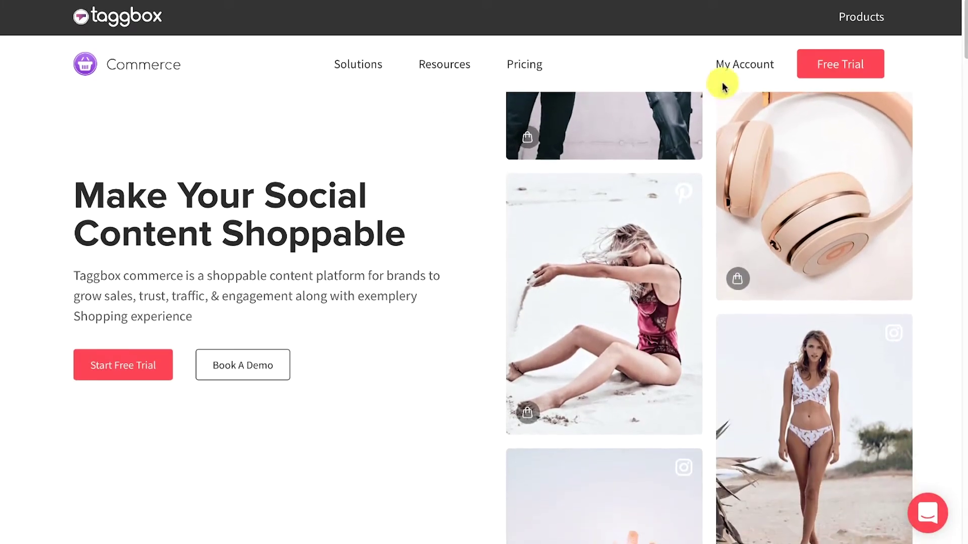
# Step: Log in with the account email and password, then start a new shoppable gallery
pyautogui.click(837, 67)
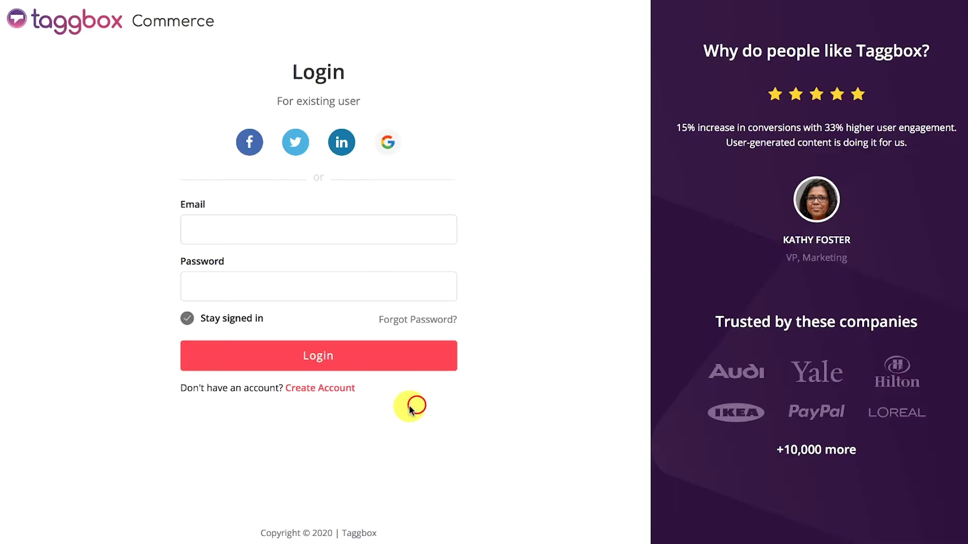
pyautogui.click(330, 398)
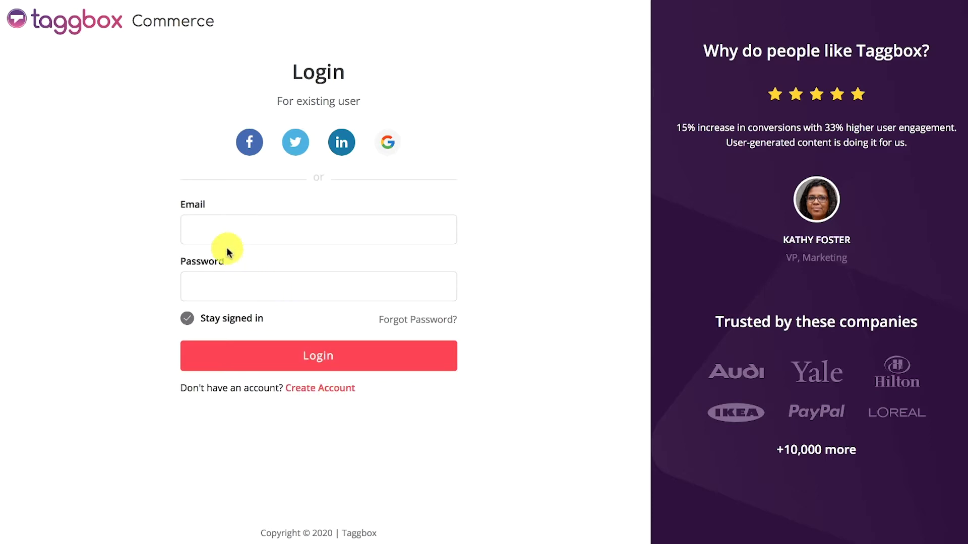
pyautogui.click(190, 229)
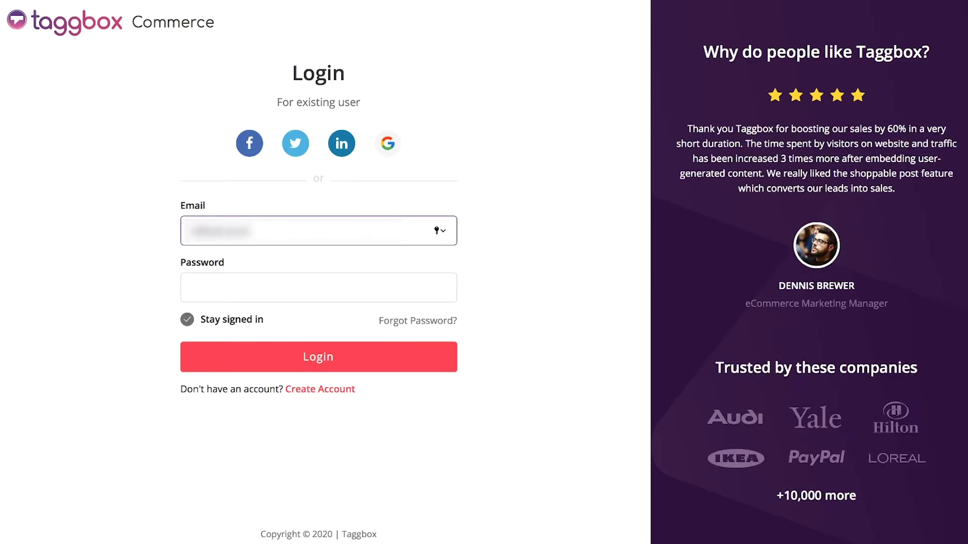
pyautogui.write('@gmail.com')
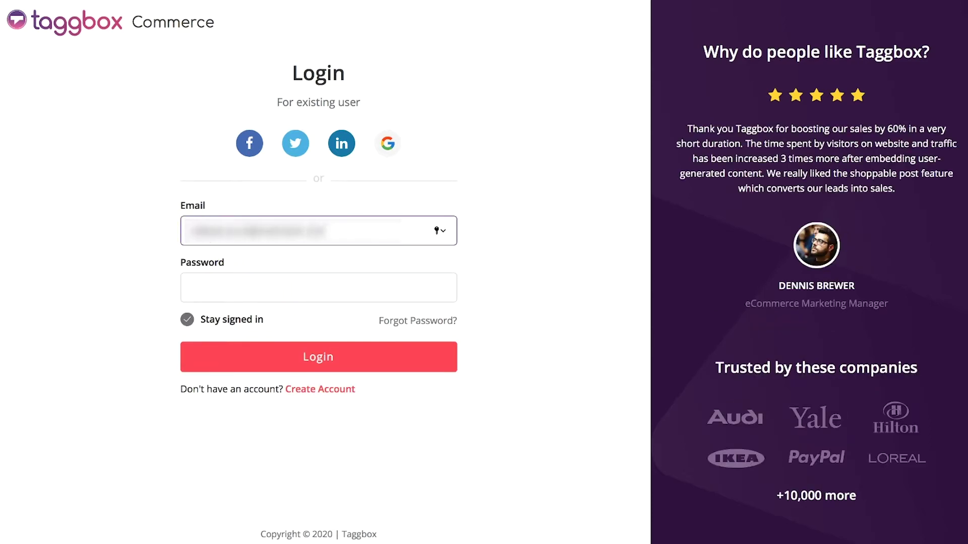
pyautogui.click(188, 287)
pyautogui.write('••••••')
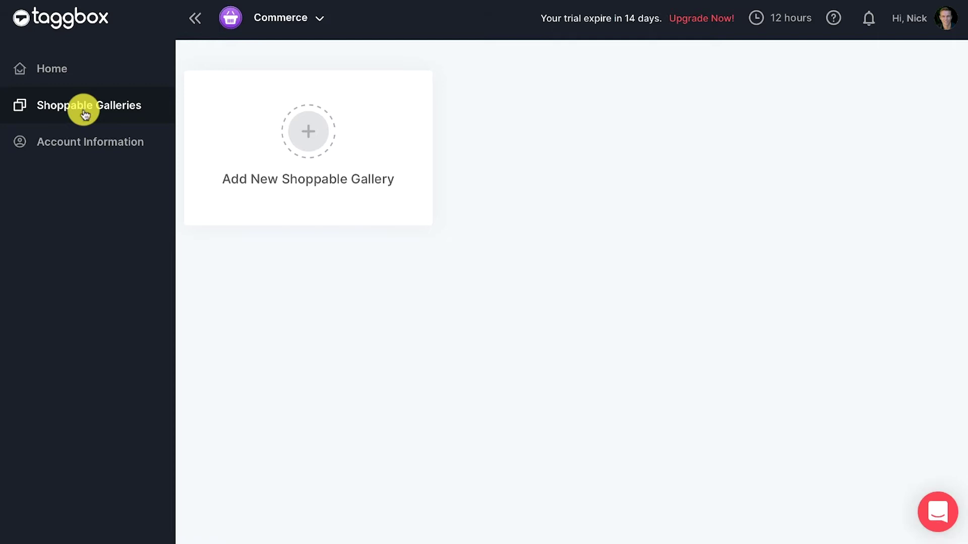
pyautogui.click(311, 143)
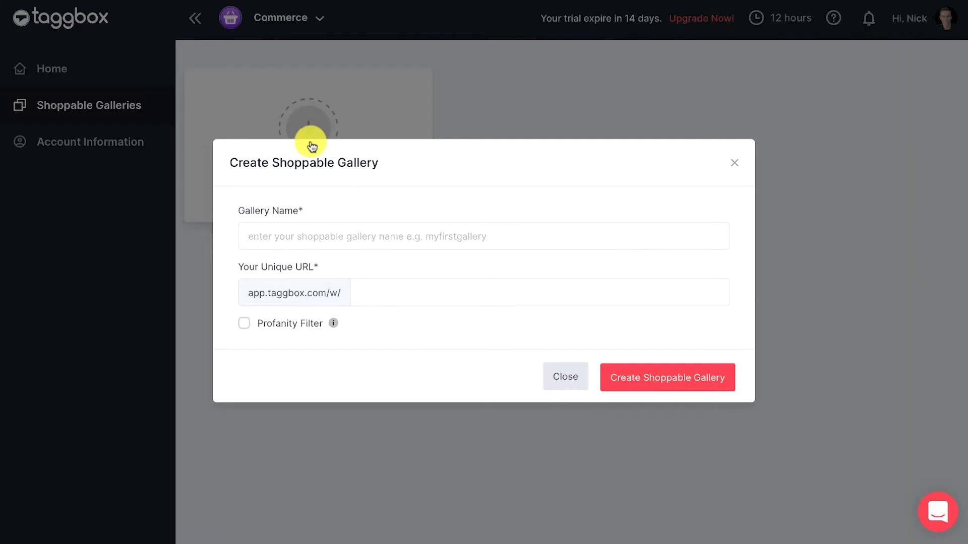
# Step: Create 'Shoppable Gallery' with an edited unique URL and choose Instagram Business as its source
pyautogui.click(280, 233)
pyautogui.write('Shoppable Gallery')
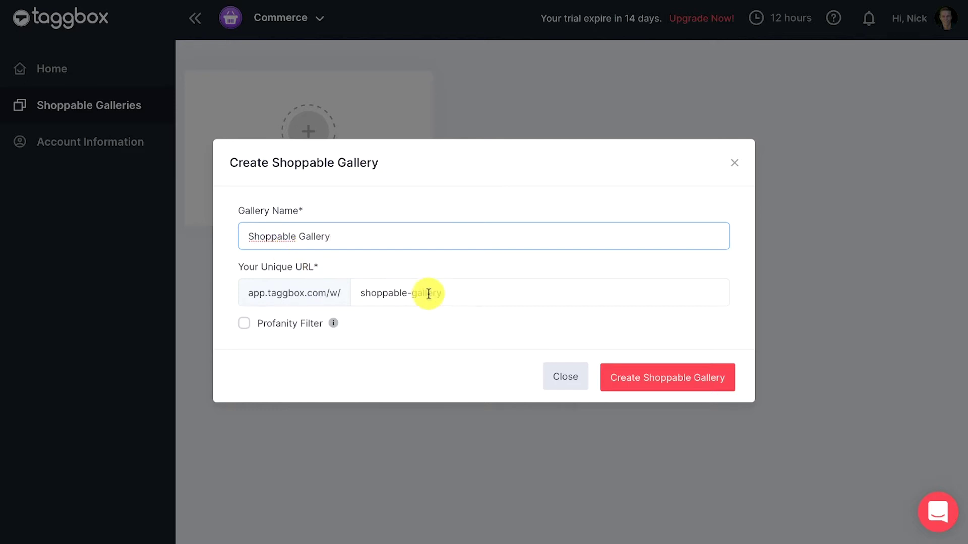
pyautogui.click(446, 297)
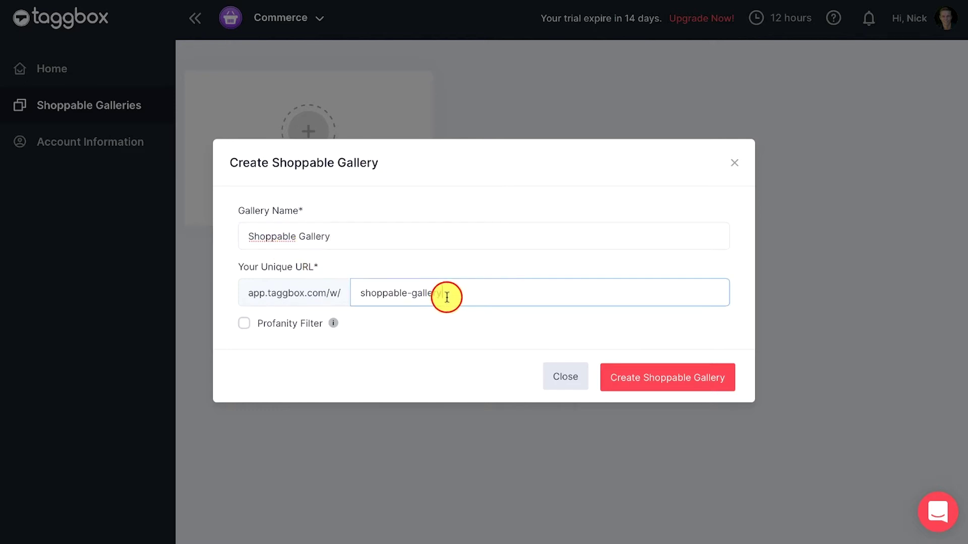
pyautogui.write('123')
pyautogui.click(672, 377)
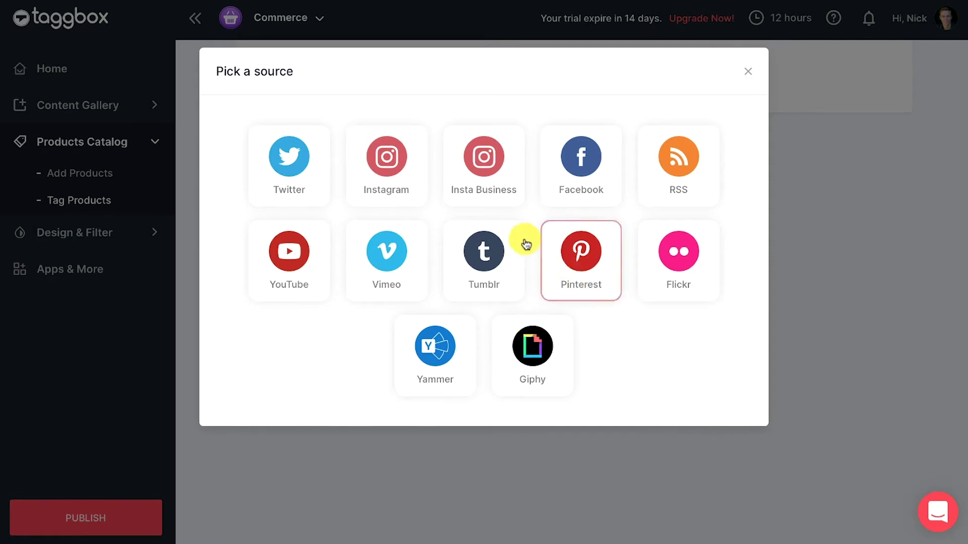
pyautogui.click(491, 204)
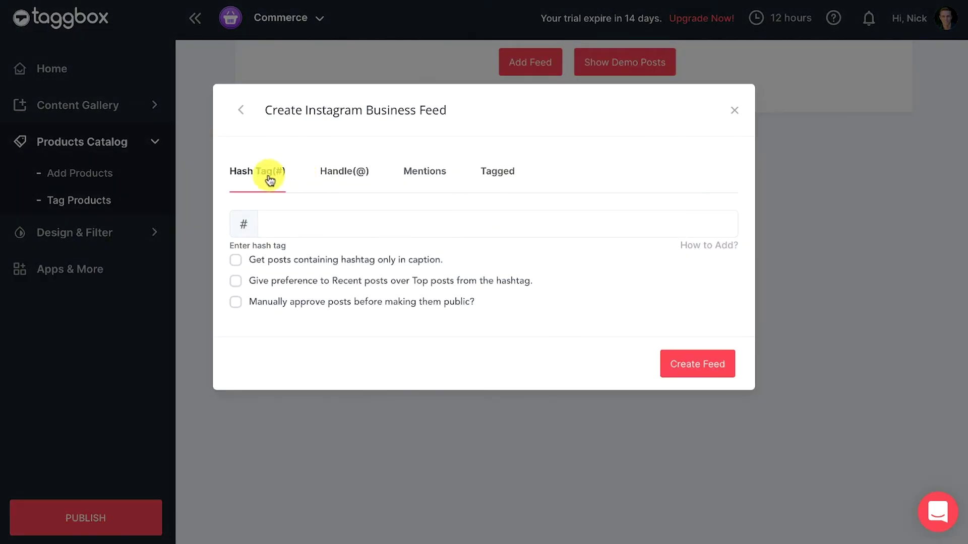
# Step: Create an Insta Business hashtag feed for #zara after previewing the Handle, Mentions and Tagged options
pyautogui.click(257, 178)
pyautogui.click(344, 176)
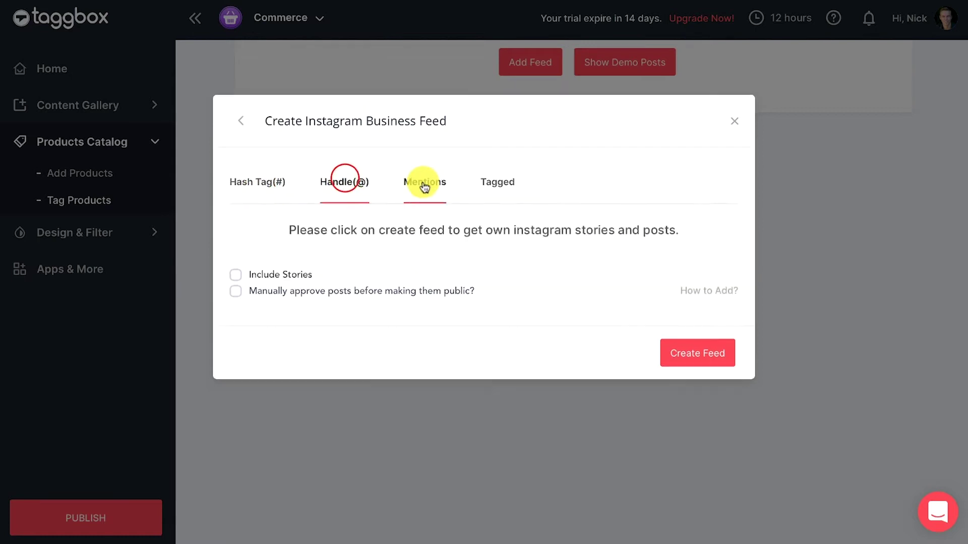
pyautogui.click(423, 183)
pyautogui.click(506, 199)
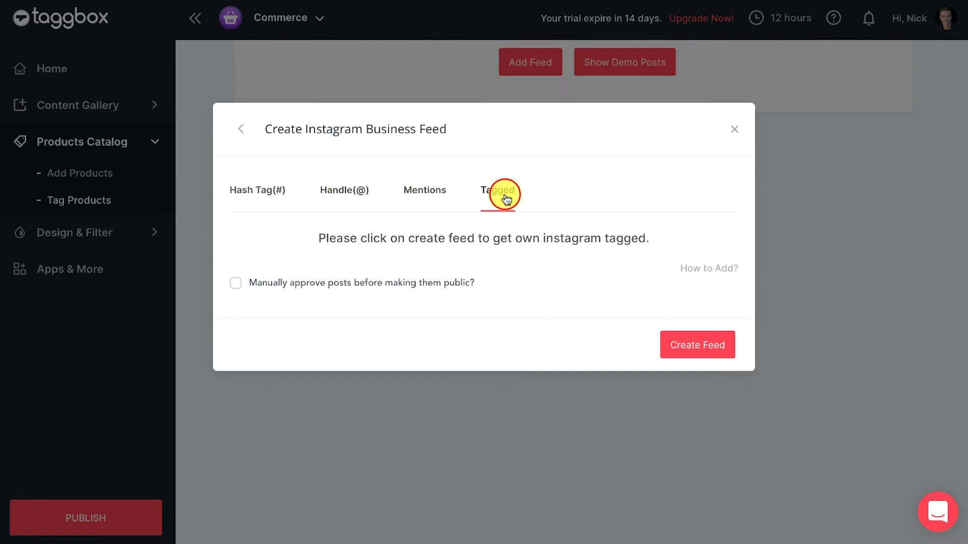
pyautogui.click(258, 197)
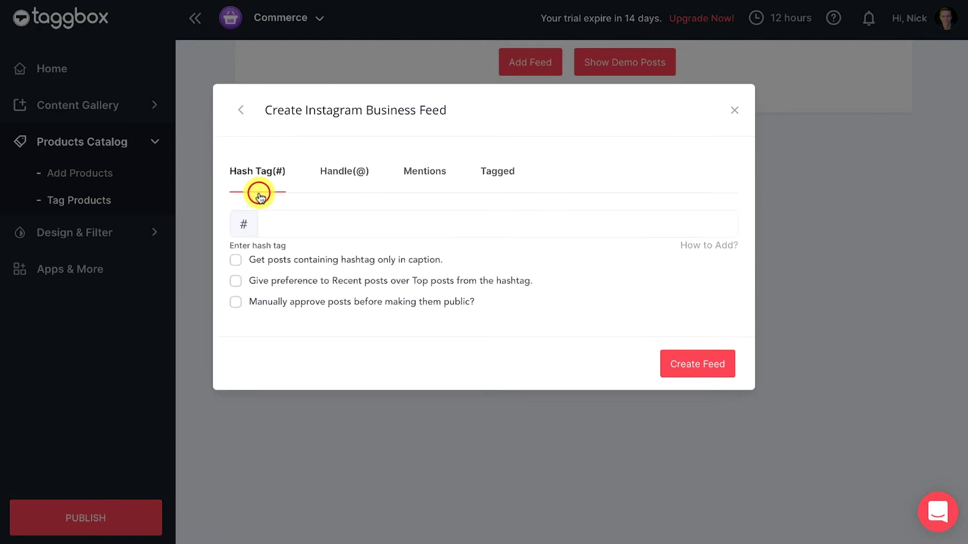
pyautogui.click(266, 226)
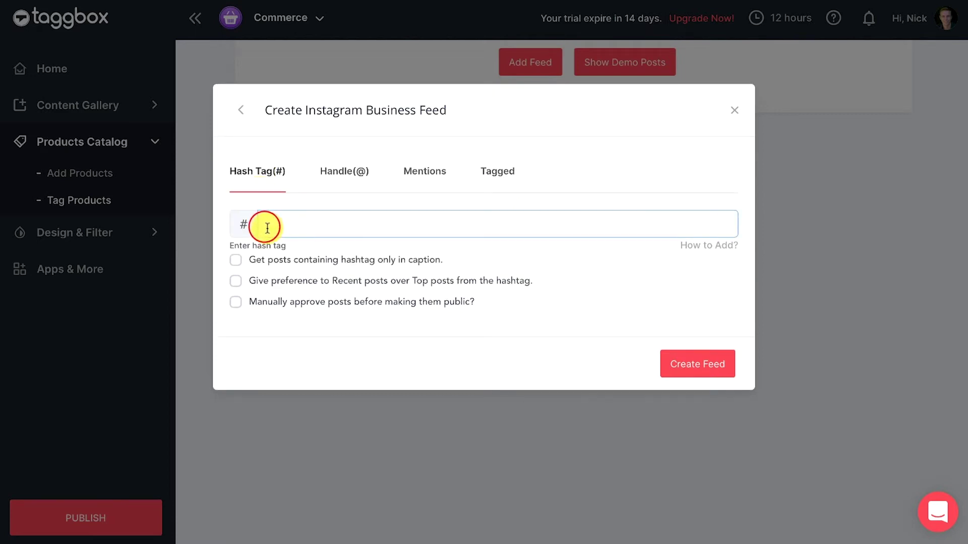
pyautogui.write('zara')
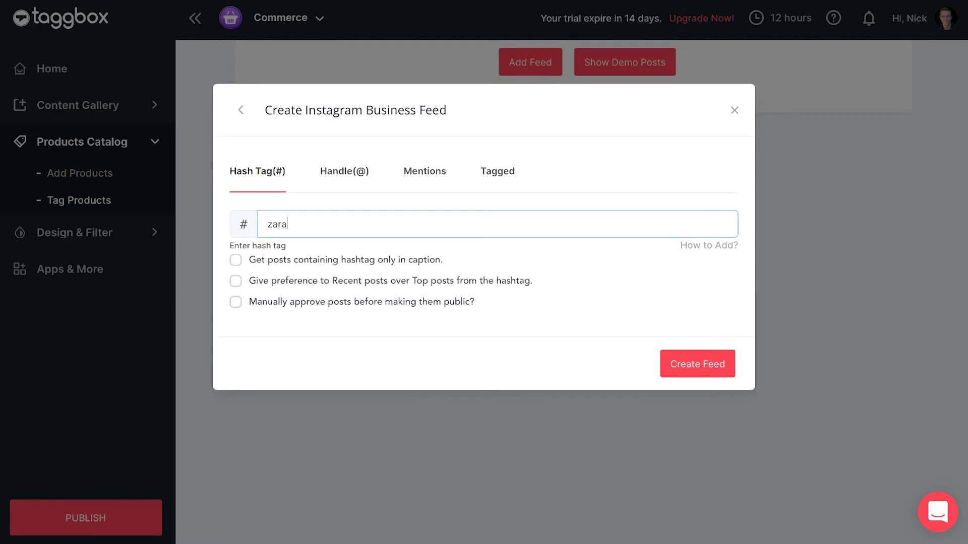
pyautogui.click(699, 367)
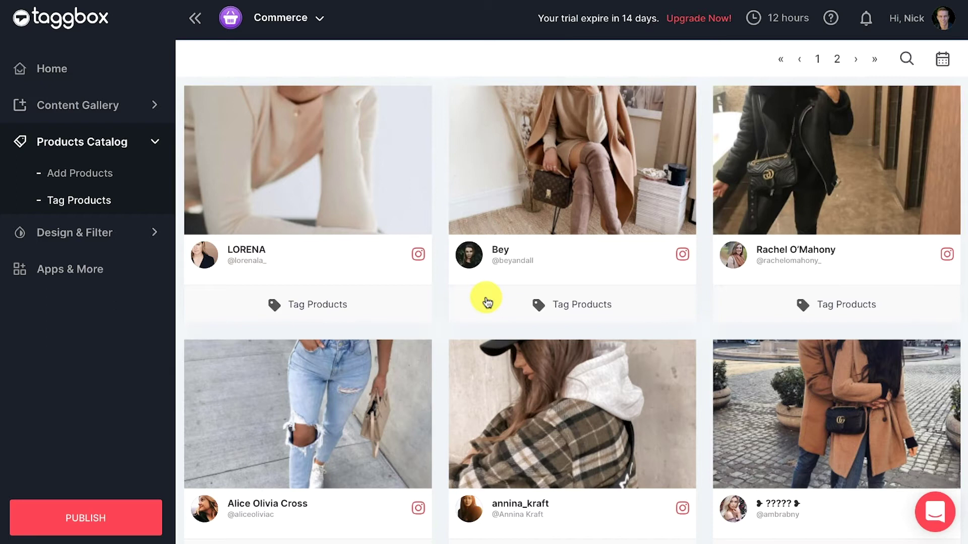
pyautogui.scroll(-5, 487, 303)
pyautogui.scroll(4, 487, 303)
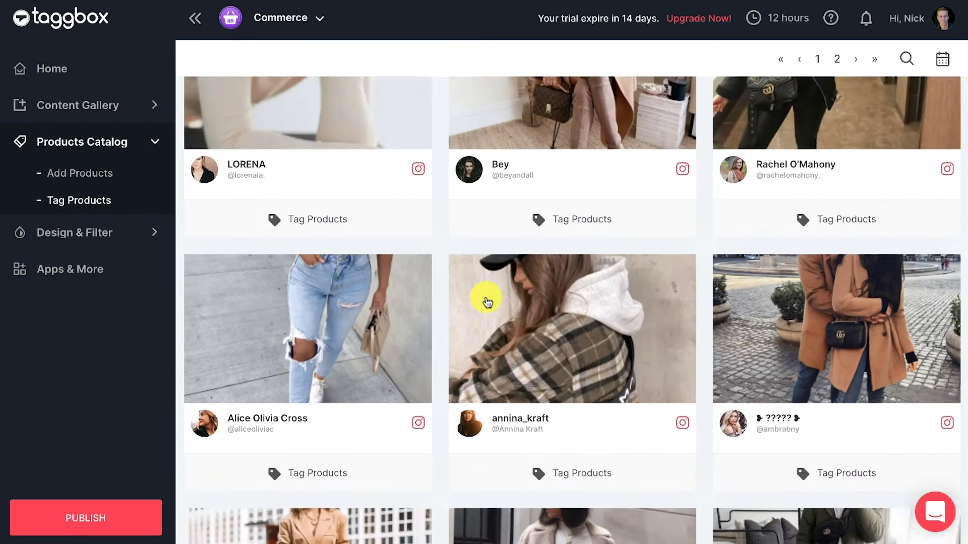
pyautogui.scroll(1, 486, 303)
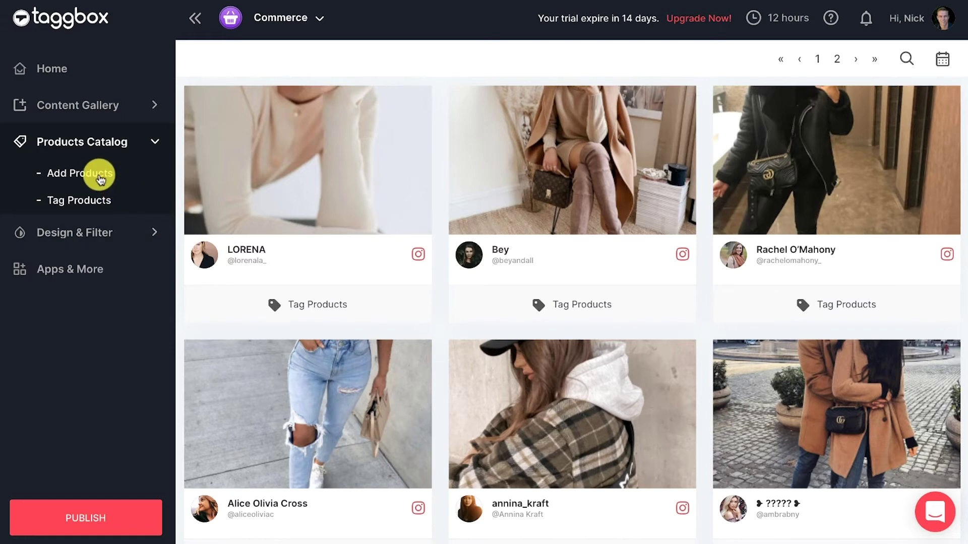
# Step: Browse the collected posts, then go to Products Catalog > Add Products
pyautogui.click(99, 179)
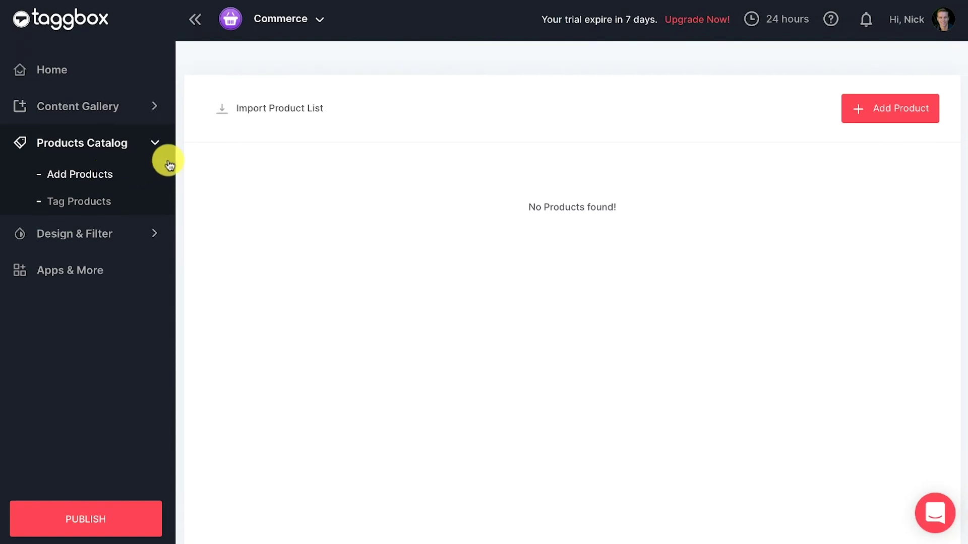
# Step: Import the product list from sample-products.csv into the catalog
pyautogui.click(285, 109)
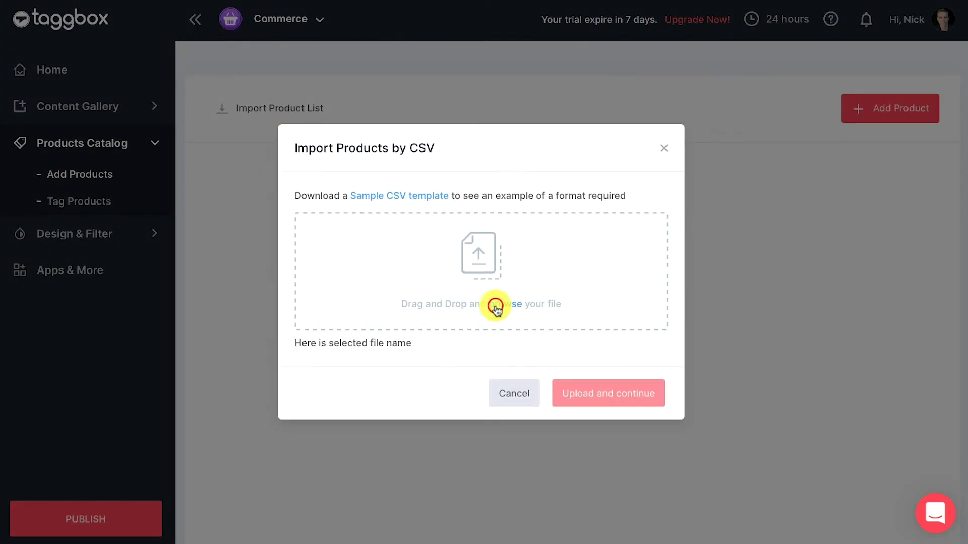
pyautogui.click(495, 306)
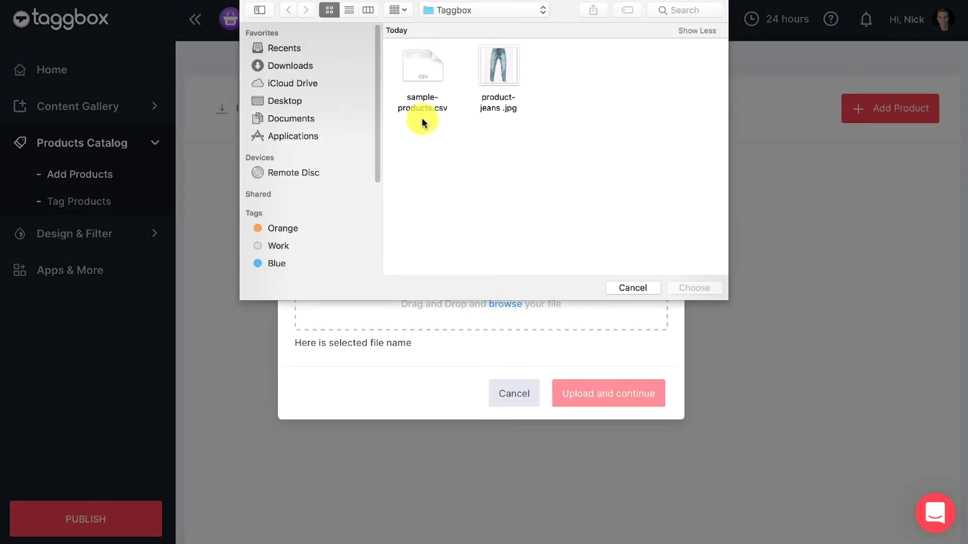
pyautogui.click(420, 70)
pyautogui.click(684, 286)
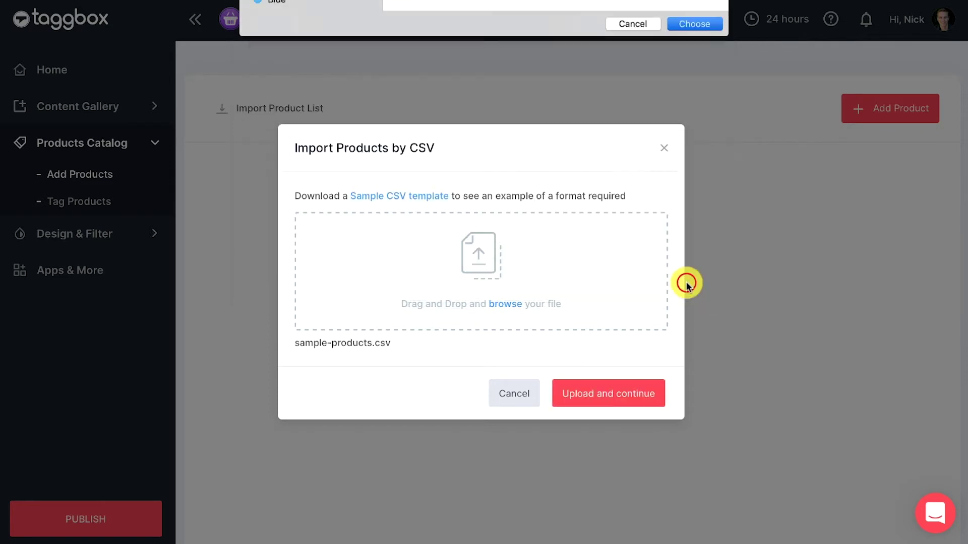
pyautogui.click(600, 395)
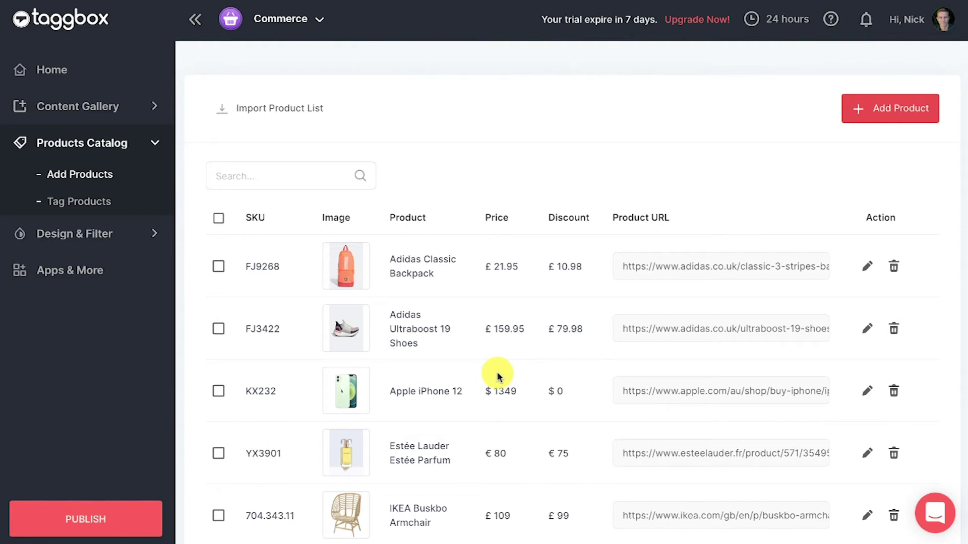
pyautogui.click(870, 109)
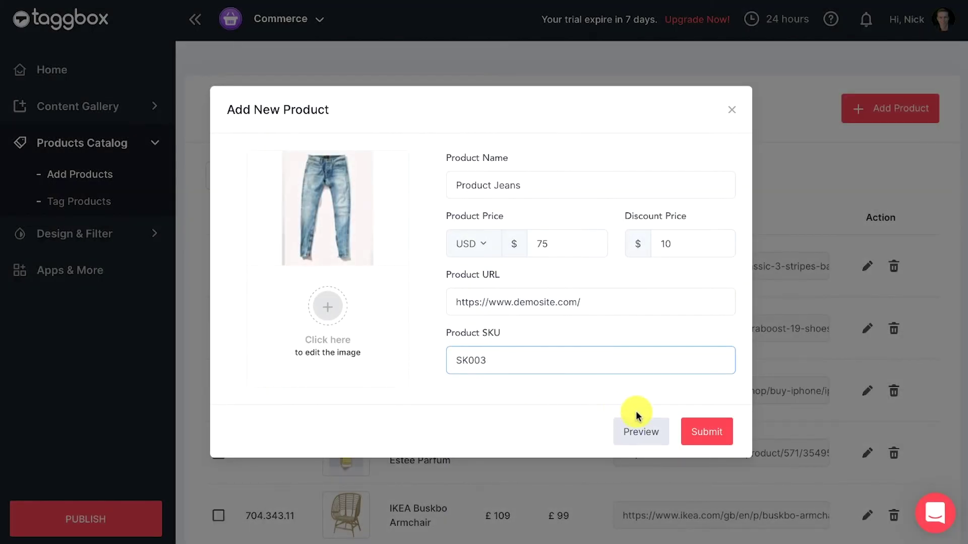
# Step: Save Product Jeans with price $75, a $10 discount and SKU SK003
pyautogui.click(701, 436)
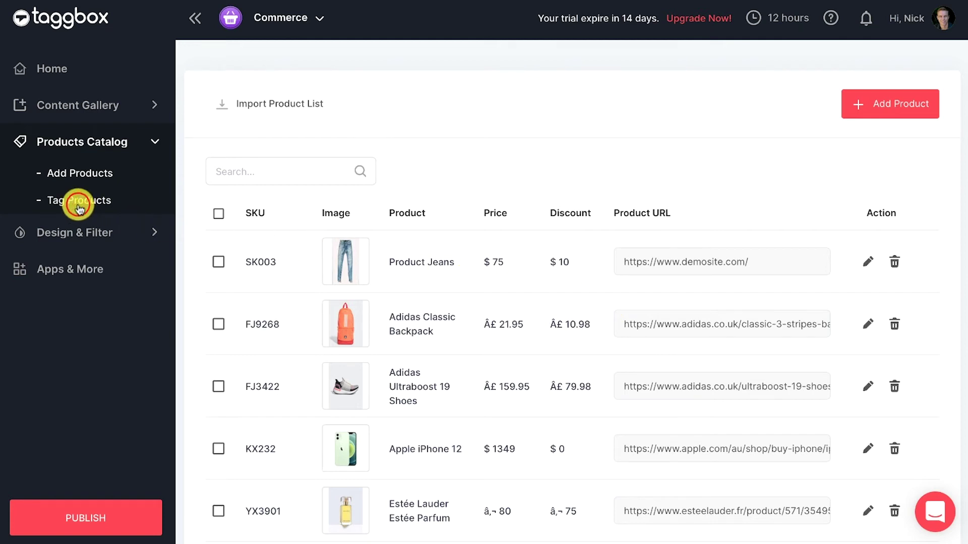
pyautogui.click(80, 209)
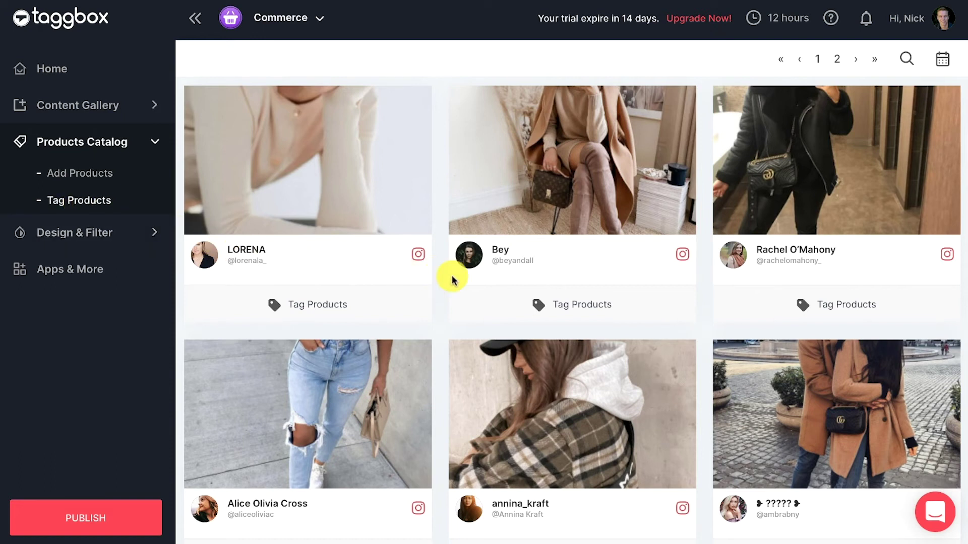
# Step: Tag the Lather Jacket on the mirror-selfie post and the White Cable Knit Sweater on another post
pyautogui.click(815, 306)
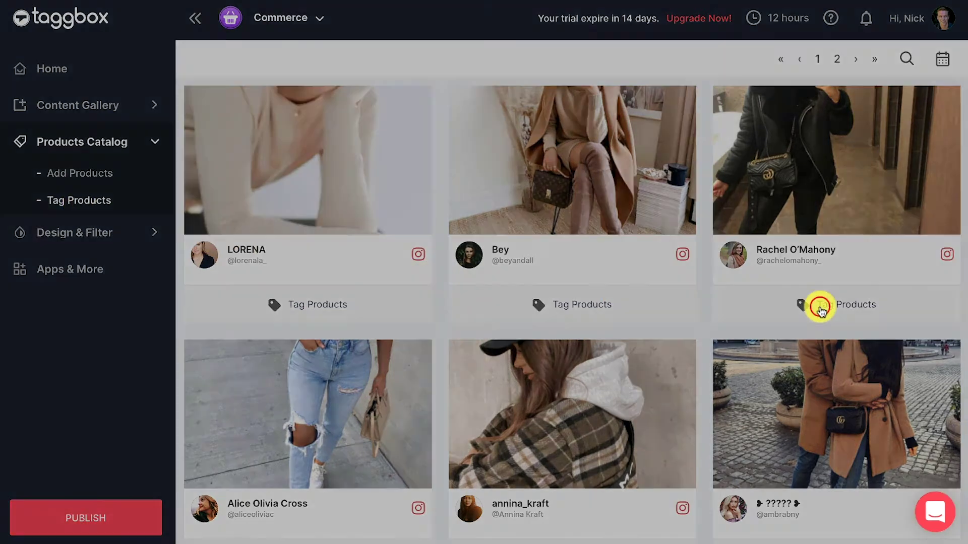
pyautogui.click(152, 285)
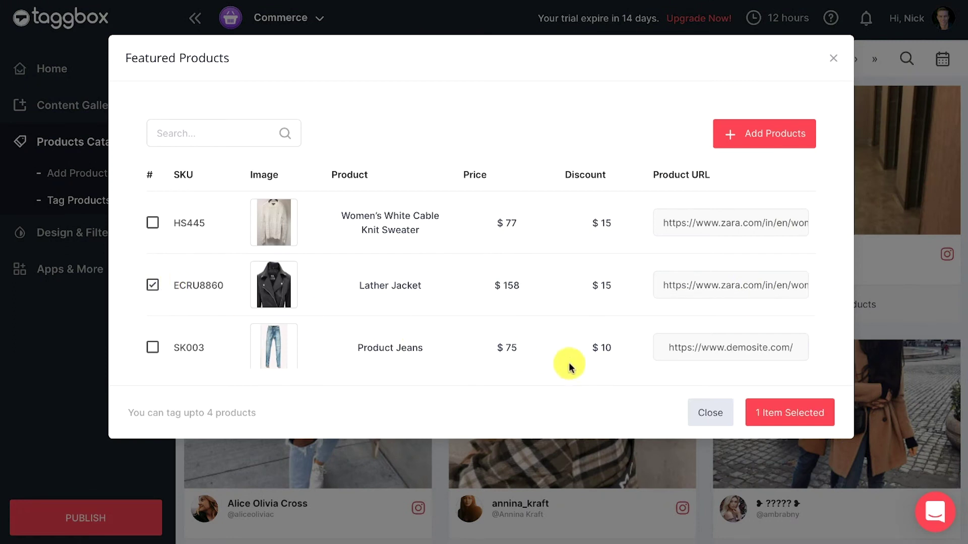
pyautogui.click(778, 415)
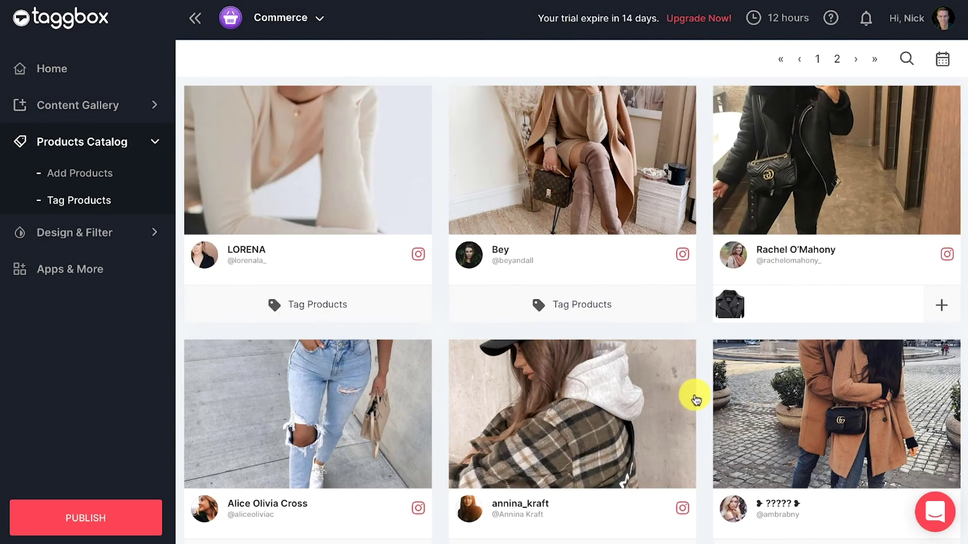
pyautogui.scroll(-3, 695, 399)
pyautogui.scroll(-2, 695, 399)
pyautogui.scroll(-2, 695, 398)
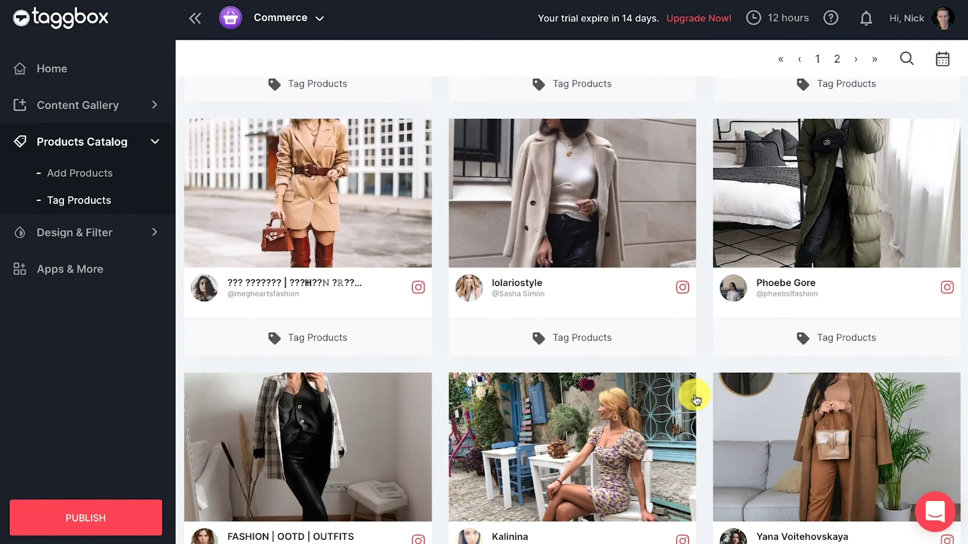
pyautogui.scroll(-2, 694, 399)
pyautogui.scroll(-1, 695, 398)
pyautogui.scroll(-2, 695, 398)
pyautogui.scroll(-1, 695, 398)
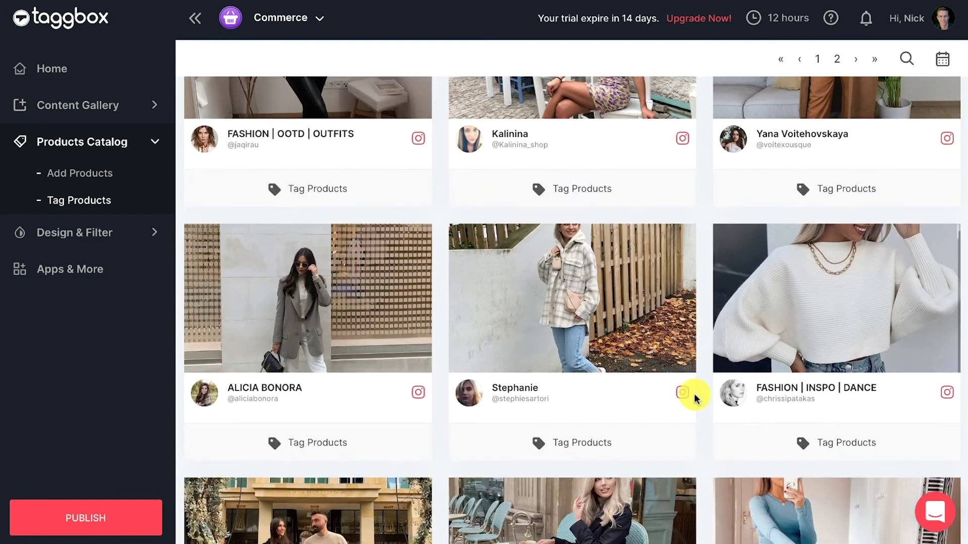
pyautogui.scroll(-3, 695, 399)
pyautogui.scroll(-2, 695, 398)
pyautogui.click(325, 513)
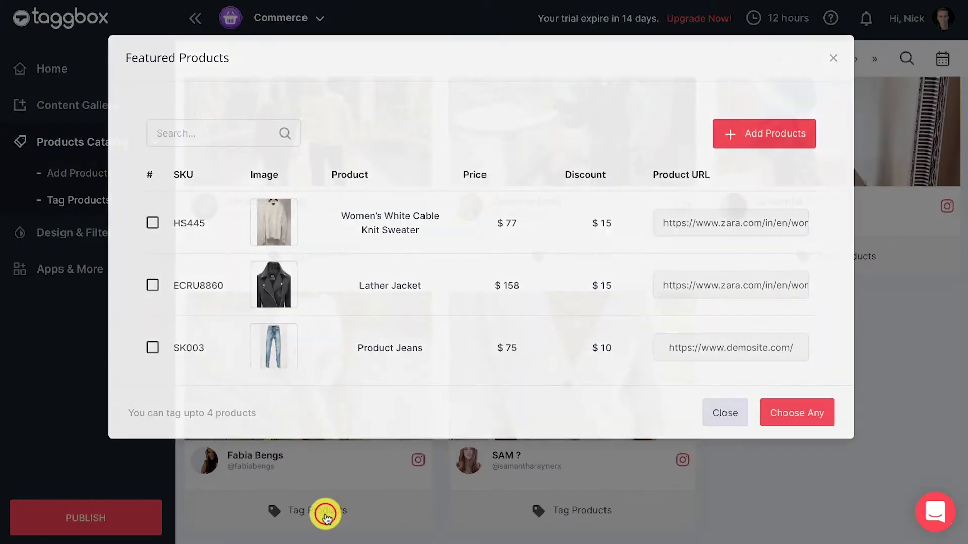
pyautogui.click(152, 222)
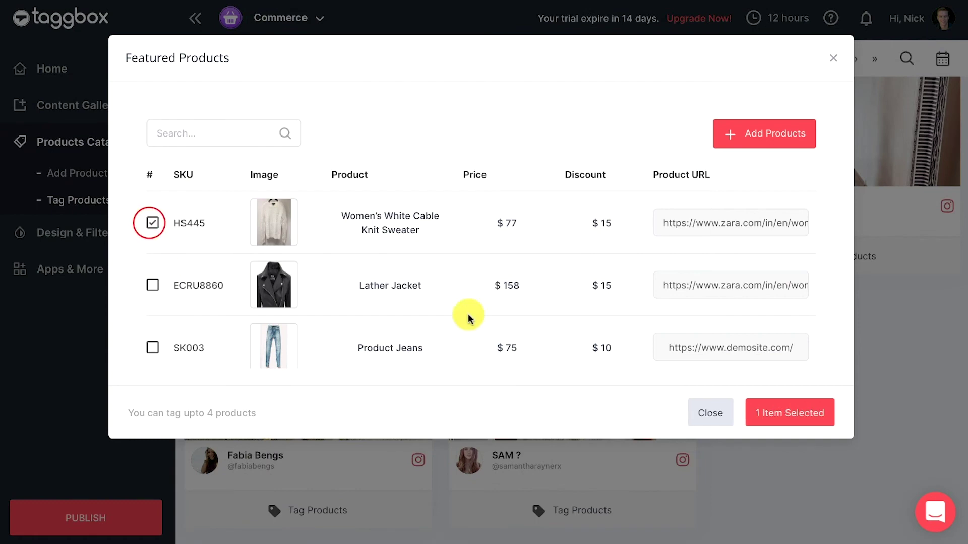
pyautogui.click(795, 414)
pyautogui.scroll(2, 796, 415)
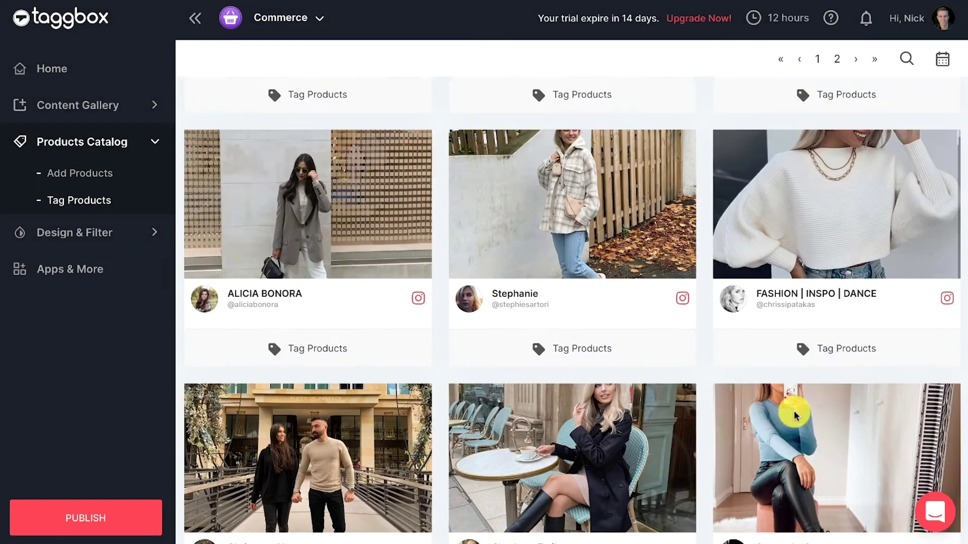
pyautogui.scroll(2, 796, 416)
pyautogui.scroll(5, 796, 416)
pyautogui.scroll(1, 795, 420)
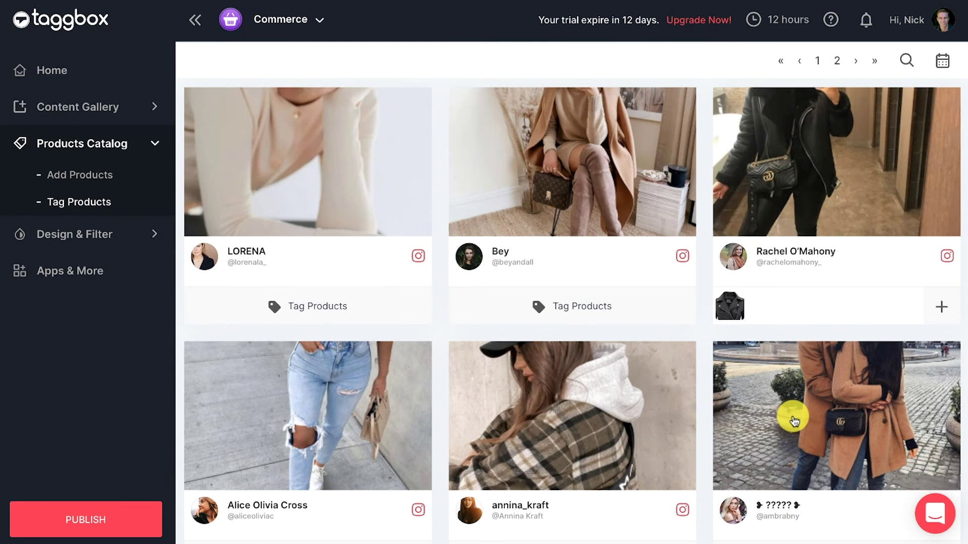
# Step: Apply the Square Photo theme from Design & Filter > Themes
pyautogui.click(118, 235)
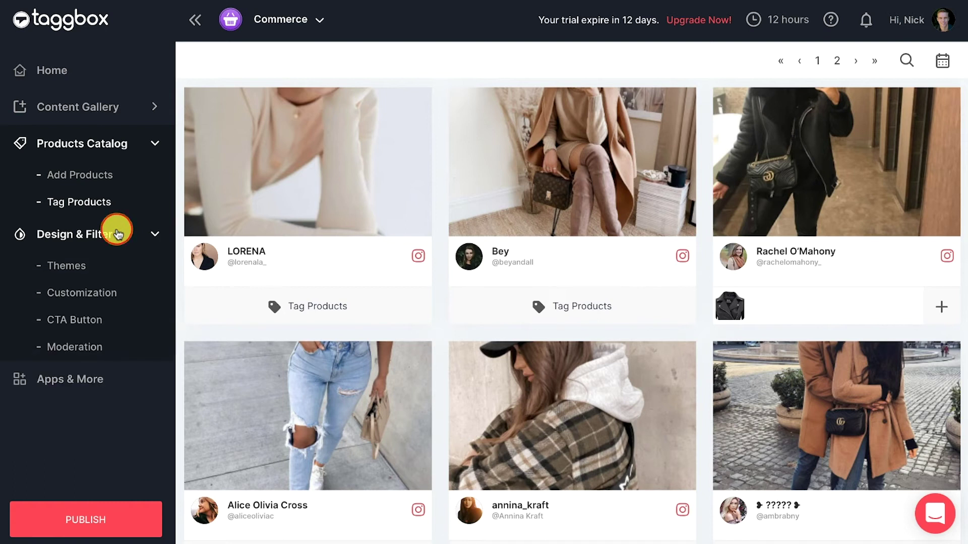
pyautogui.click(83, 265)
pyautogui.click(287, 312)
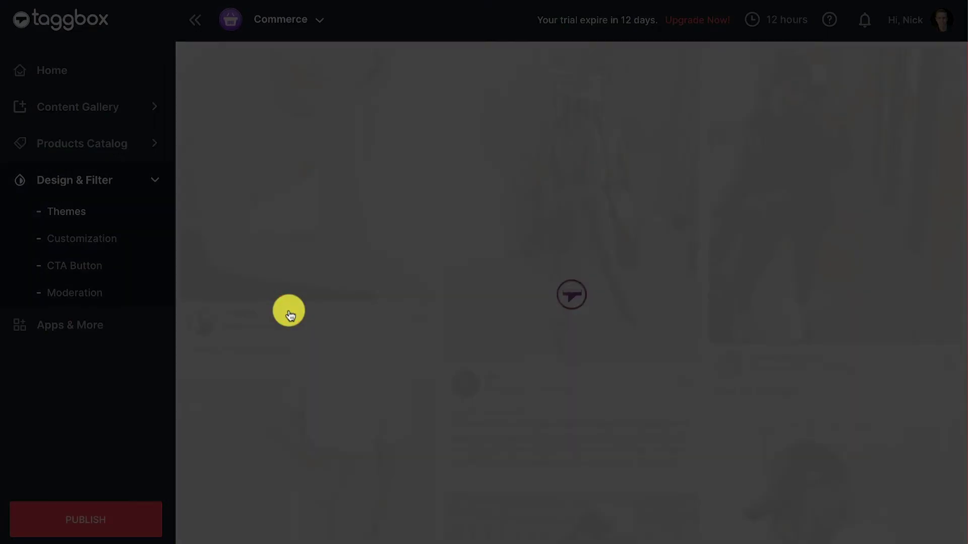
pyautogui.click(713, 459)
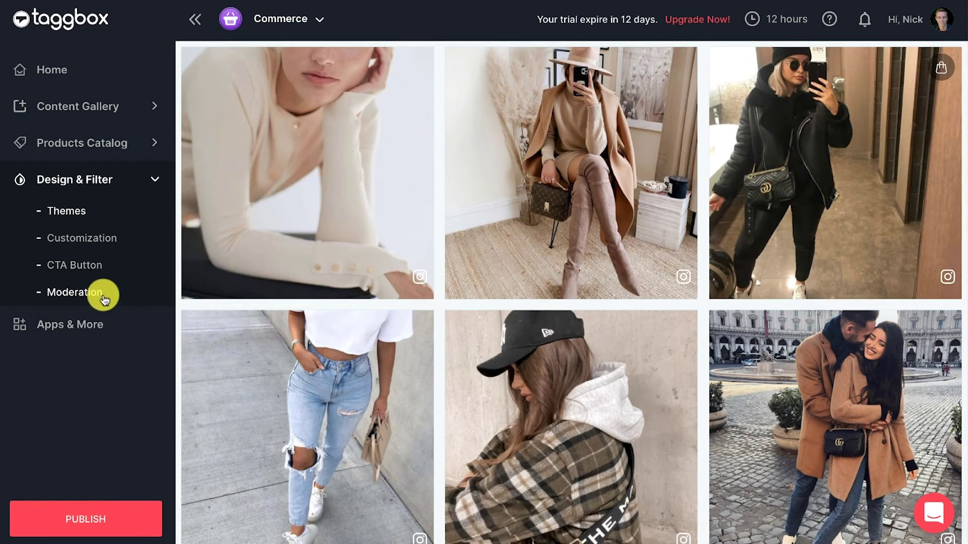
pyautogui.scroll(-1, 646, 265)
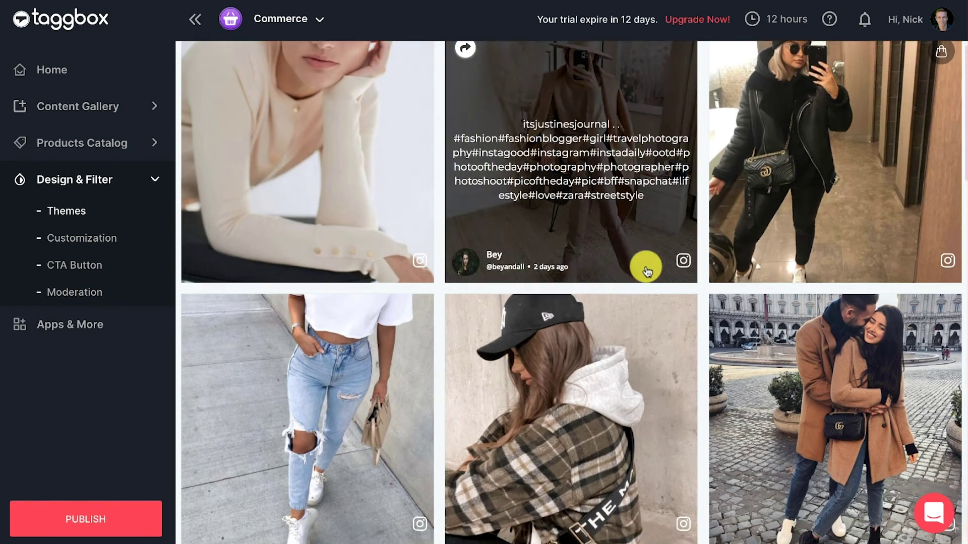
pyautogui.scroll(-5, 647, 268)
pyautogui.scroll(-4, 647, 271)
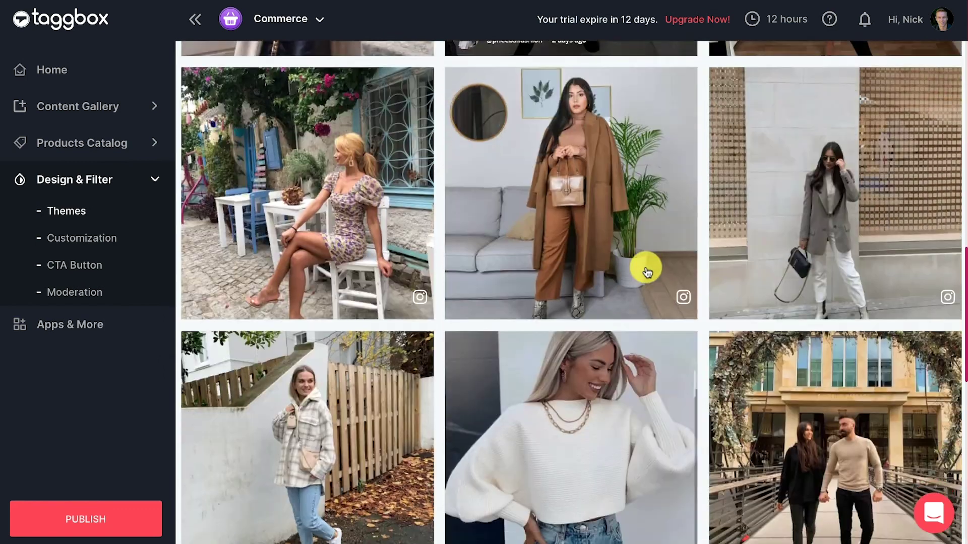
pyautogui.scroll(-2, 646, 271)
pyautogui.scroll(-3, 646, 271)
pyautogui.scroll(-1, 647, 270)
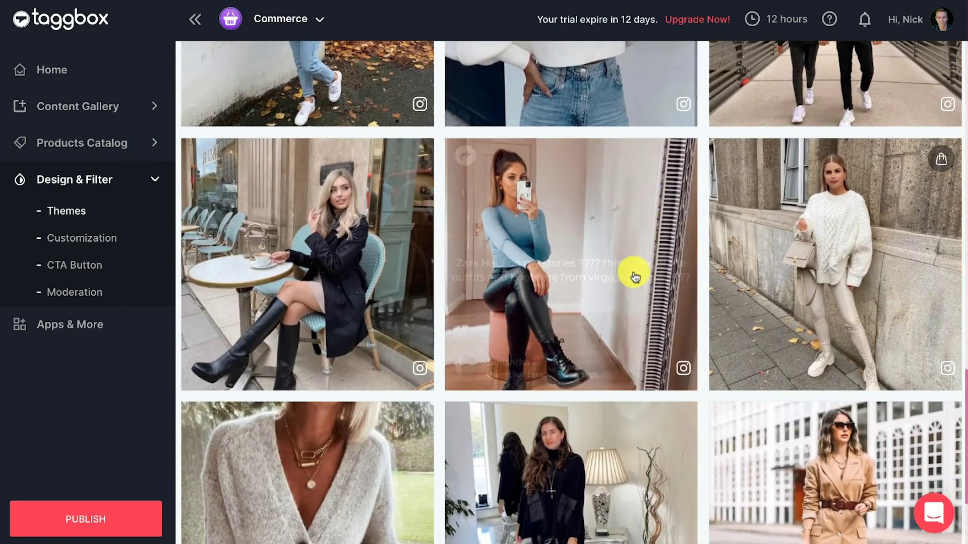
pyautogui.click(97, 527)
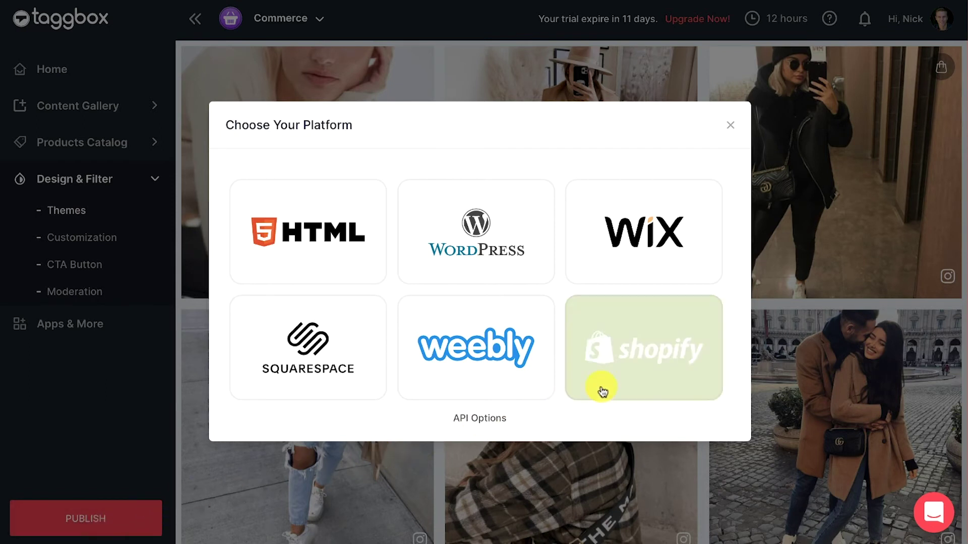
# Step: Generate and copy the Shopify embed code with the width kept at 100%
pyautogui.click(639, 369)
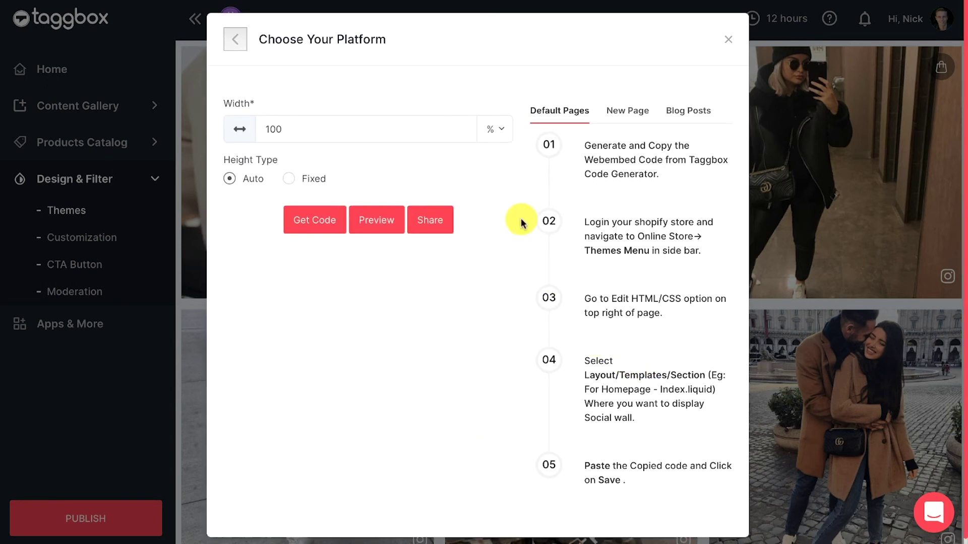
pyautogui.click(299, 129)
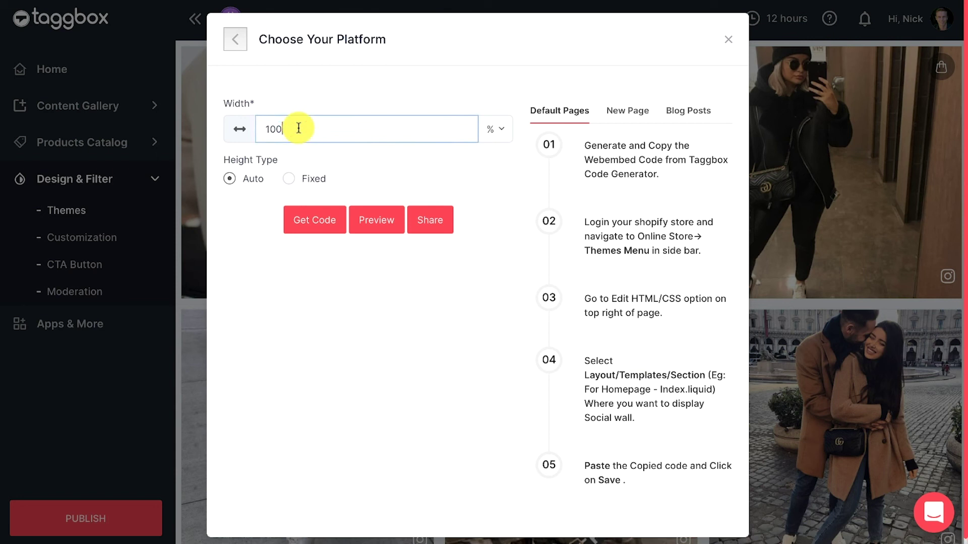
pyautogui.click(507, 139)
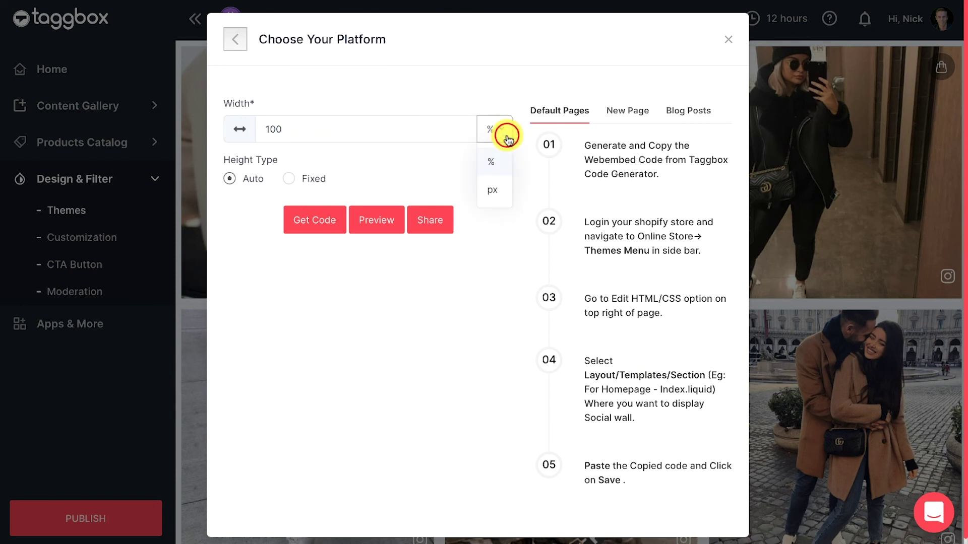
pyautogui.click(504, 130)
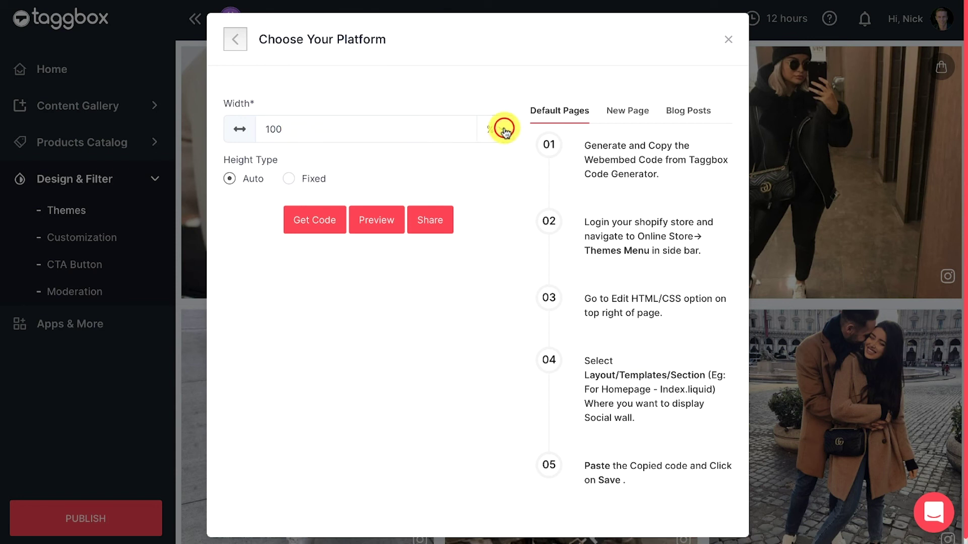
pyautogui.click(300, 233)
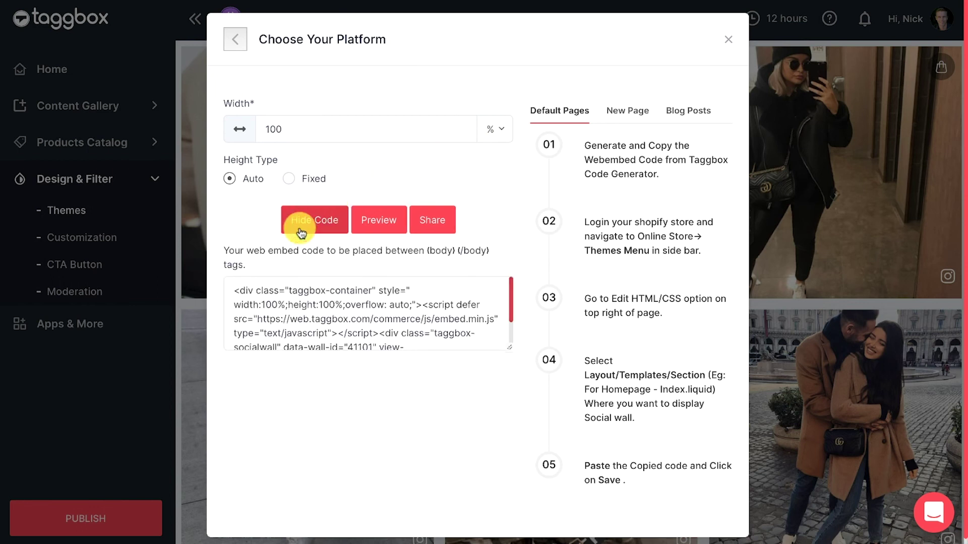
pyautogui.click(304, 316)
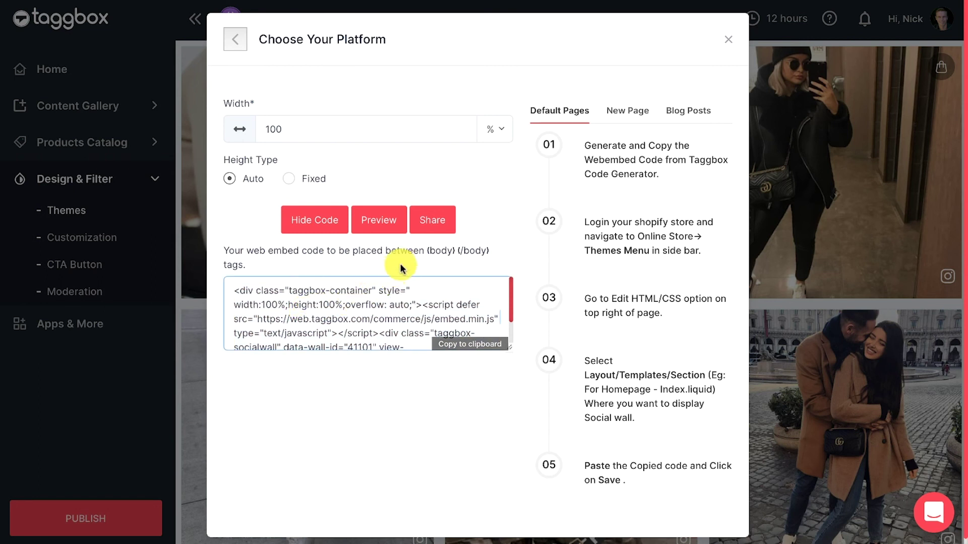
# Step: Email the embed code to the account's own address
pyautogui.click(434, 222)
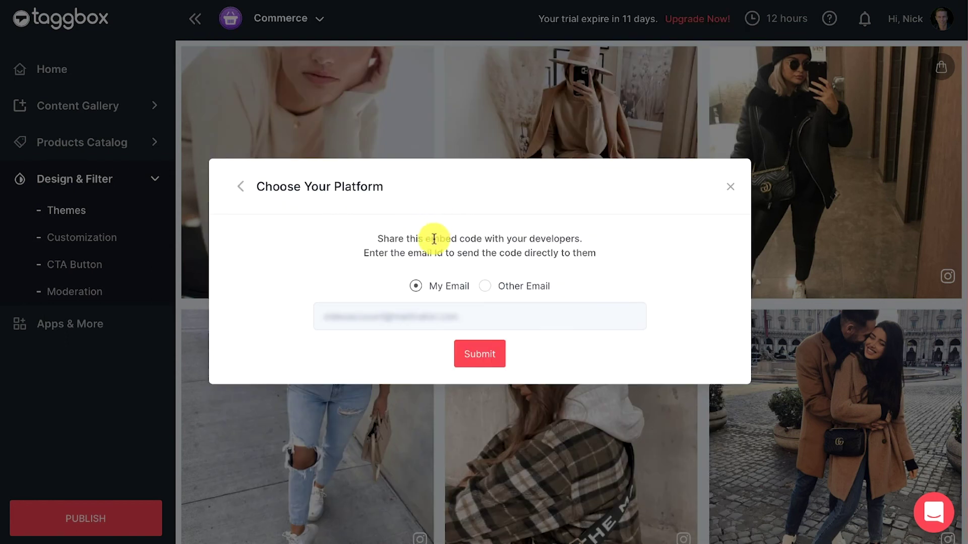
pyautogui.click(474, 360)
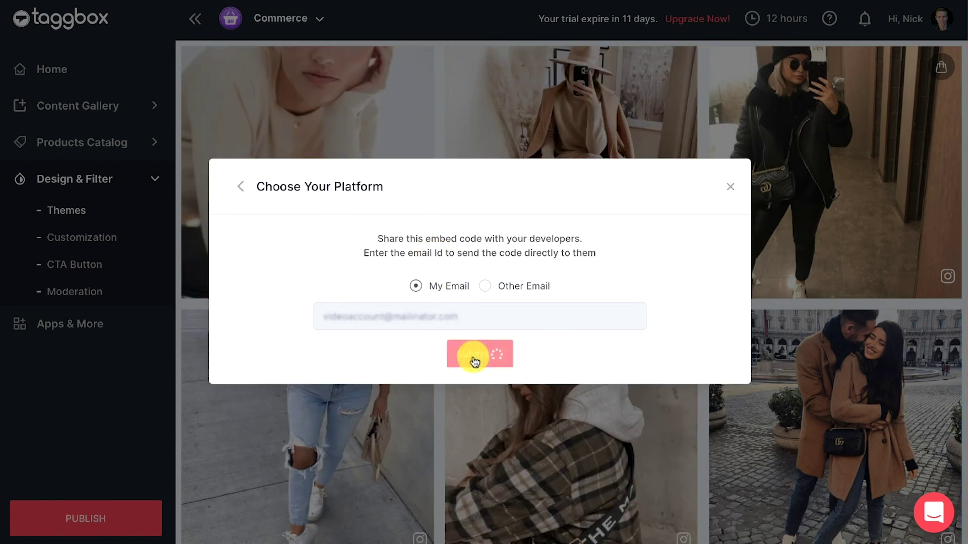
pyautogui.click(731, 188)
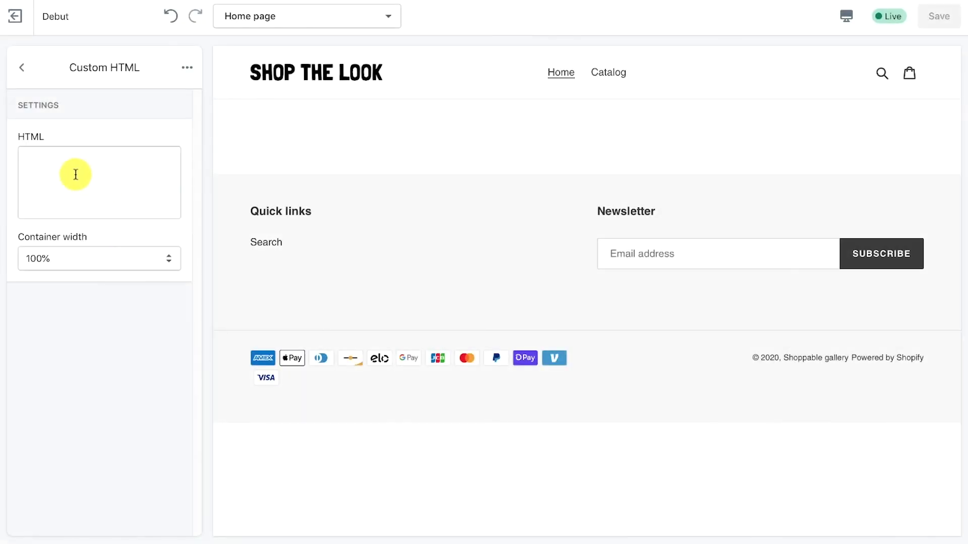
# Step: Paste the Taggbox embed code into the Custom HTML box and save the home page
pyautogui.click(28, 159)
pyautogui.hotkey('ctrl', 'v')
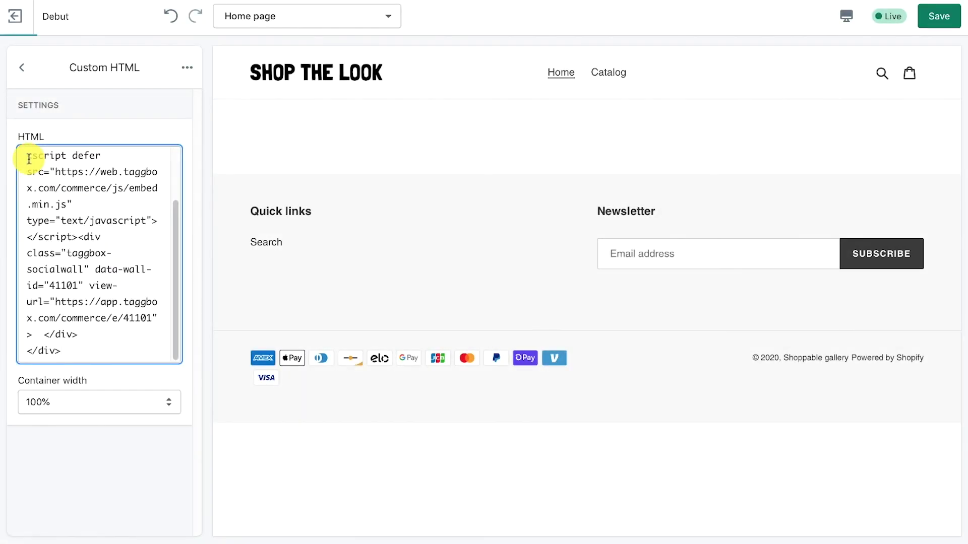
pyautogui.click(938, 17)
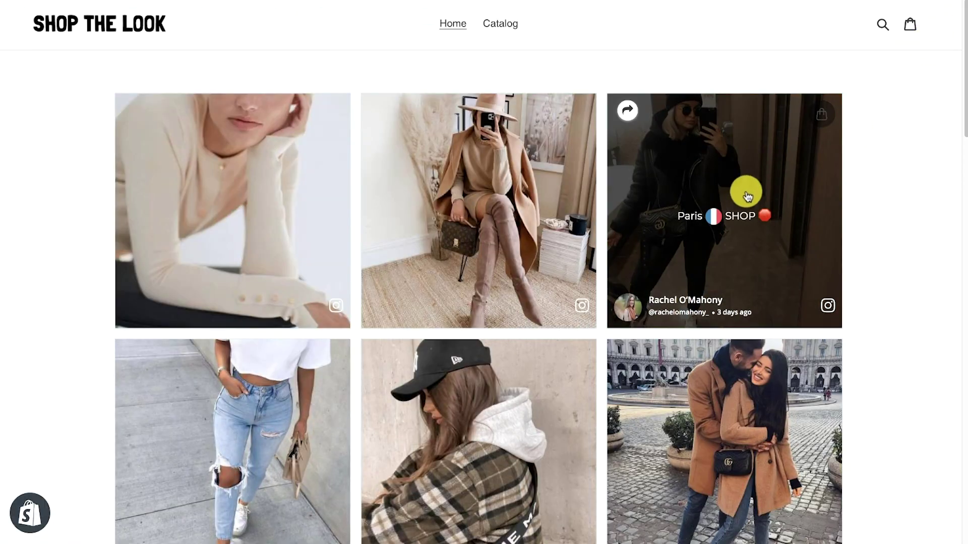
pyautogui.click(741, 195)
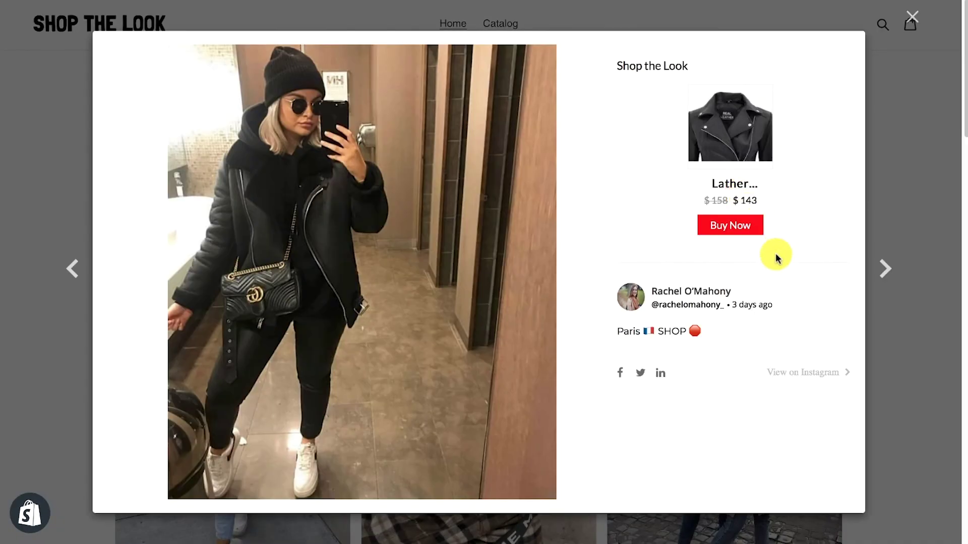
pyautogui.click(912, 17)
pyautogui.scroll(-5, 909, 105)
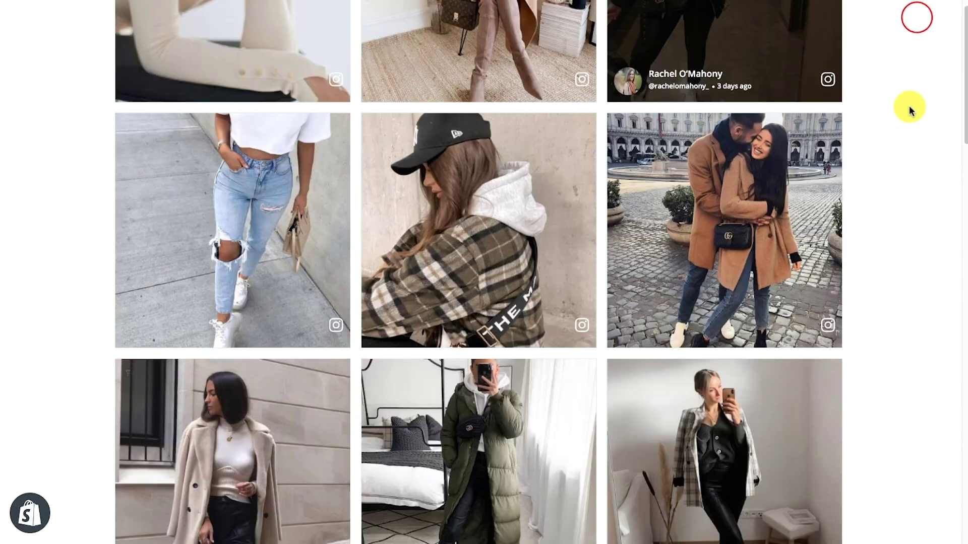